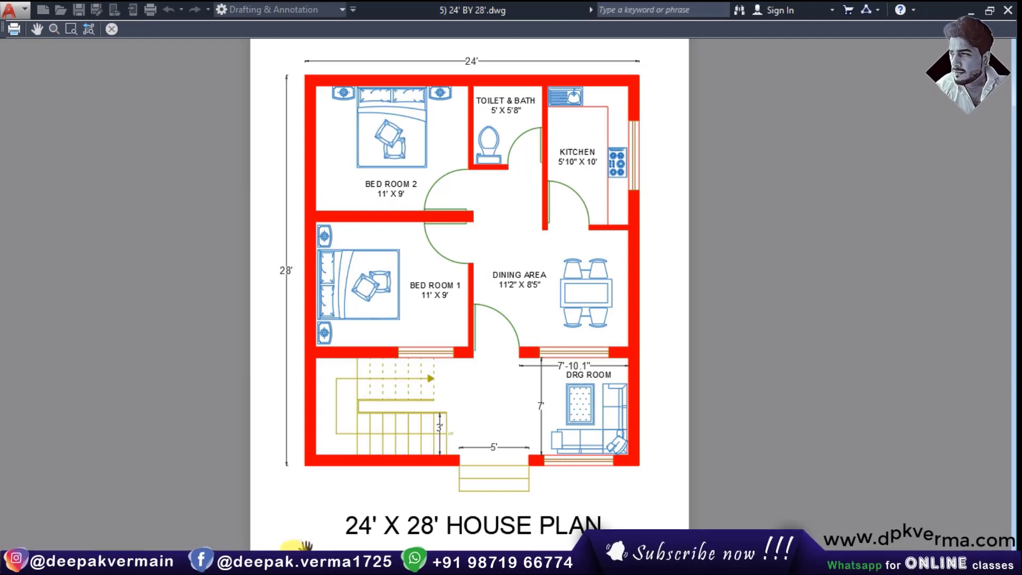
Switch from the AutoCAD 24' X 28' plan to the furnished Revit 3D house model
left_click(367, 523)
scroll(624, 424, "up", 1)
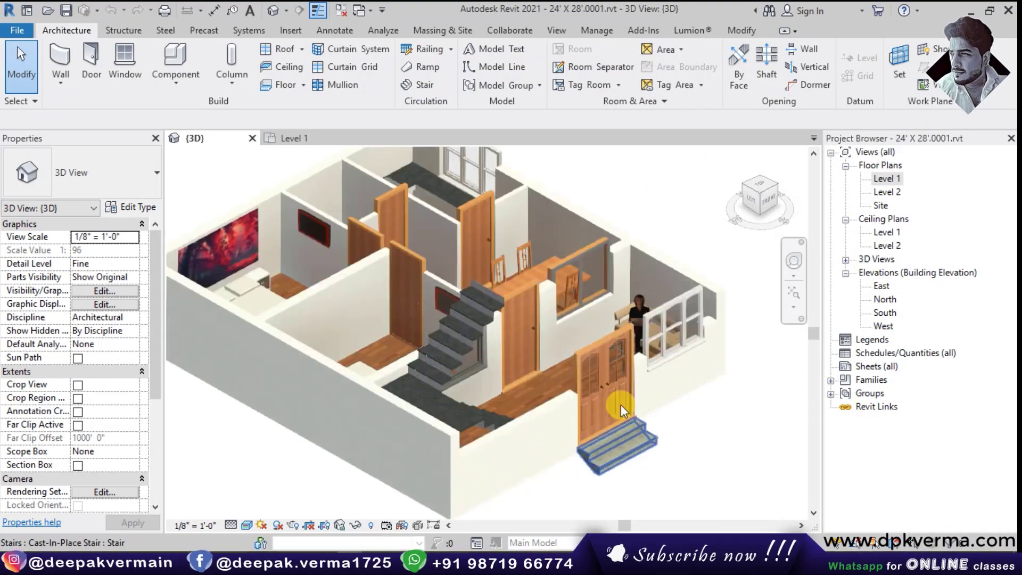
scroll(621, 405, "up", 2)
scroll(614, 393, "up", 1)
scroll(618, 388, "down", 3)
mouse_move(618, 388)
middle_mouse_down("shift")
mouse_move(501, 328)
mouse_move(527, 301)
middle_mouse_up("shift")
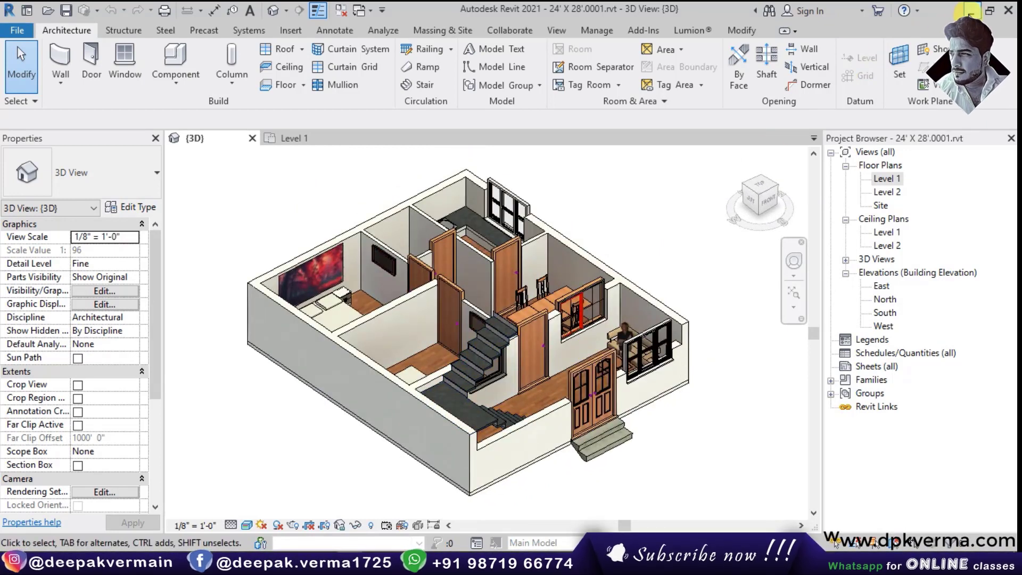
left_click(970, 11)
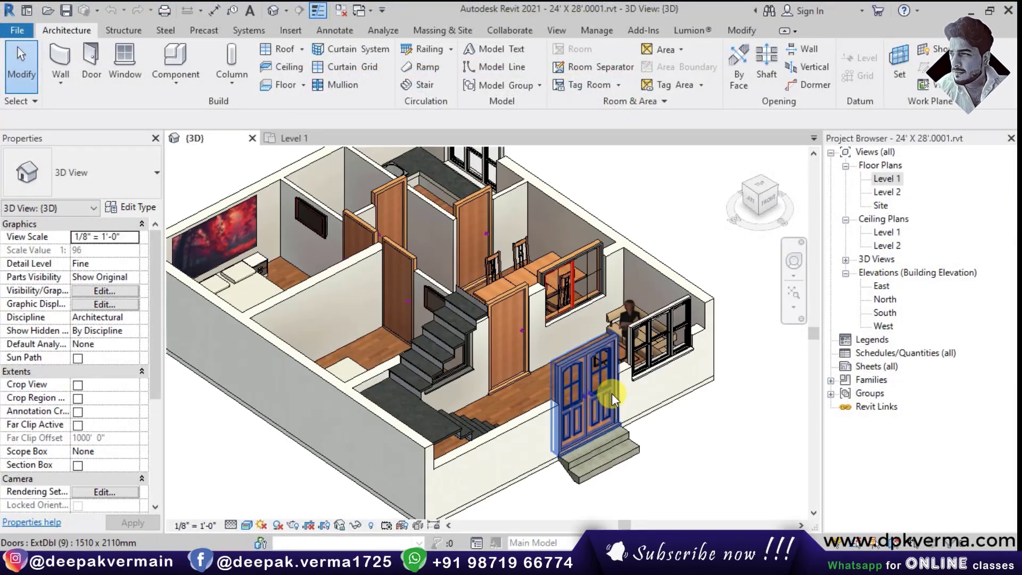
mouse_move(611, 394)
middle_mouse_down("shift")
mouse_move(545, 447)
mouse_move(447, 356)
middle_mouse_up("shift")
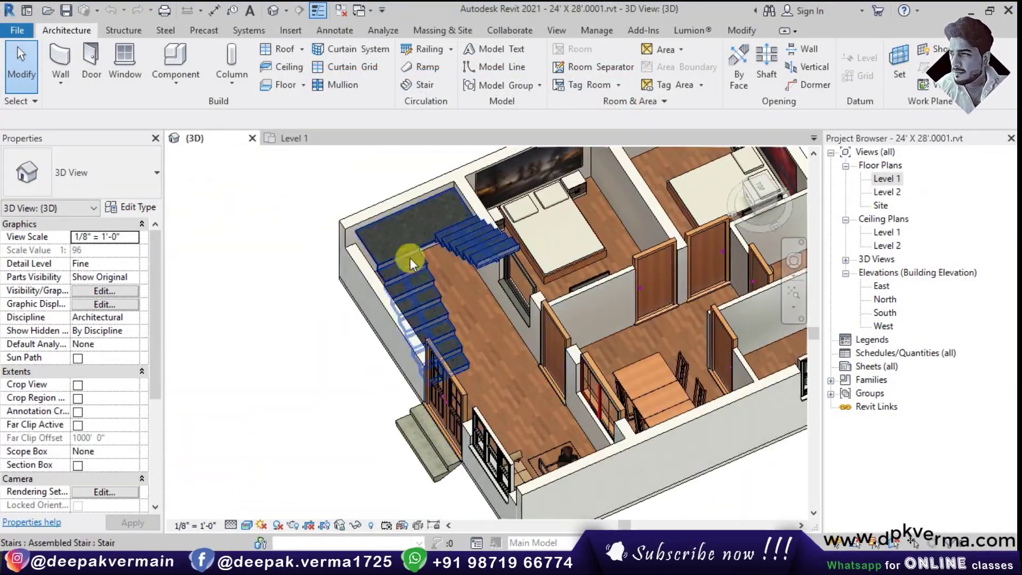
mouse_move(409, 258)
middle_mouse_down("shift")
mouse_move(741, 383)
mouse_move(465, 344)
mouse_move(588, 333)
mouse_move(526, 361)
mouse_move(486, 200)
middle_mouse_up("shift")
mouse_move(487, 292)
middle_mouse_down("shift")
mouse_move(457, 420)
mouse_move(393, 337)
mouse_move(418, 376)
mouse_move(479, 331)
middle_mouse_up("shift")
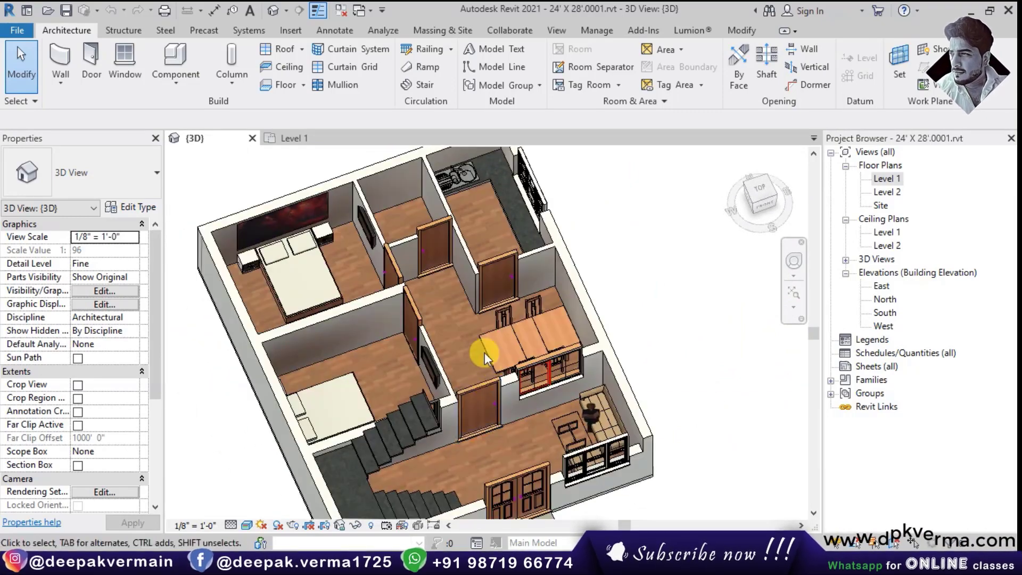
mouse_move(467, 379)
middle_mouse_down("shift")
mouse_move(372, 433)
mouse_move(360, 352)
mouse_move(409, 343)
middle_mouse_up("shift")
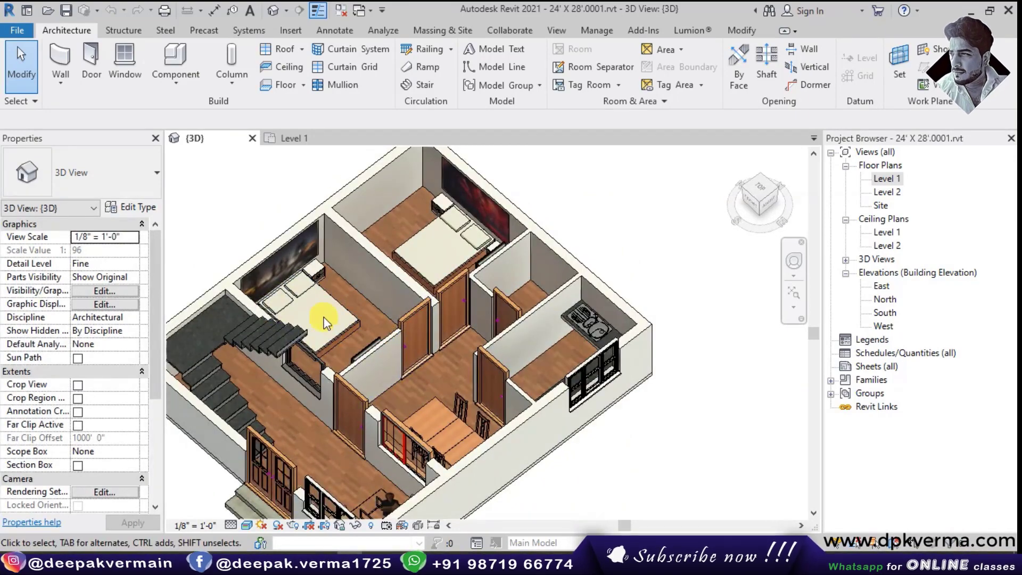
mouse_move(427, 279)
middle_mouse_down("shift")
mouse_move(600, 317)
mouse_move(443, 353)
middle_mouse_up("shift")
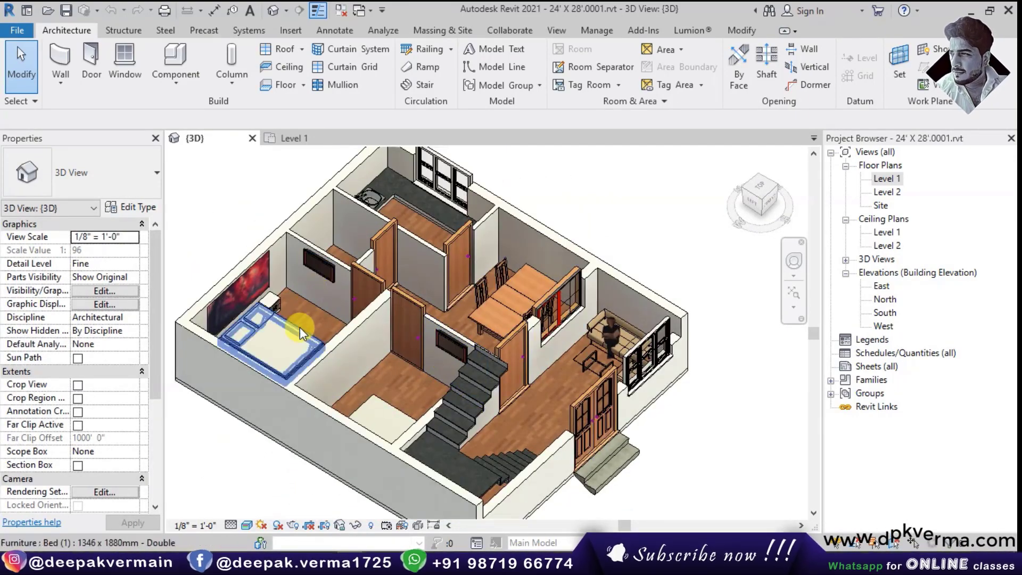
mouse_move(299, 327)
middle_mouse_down("shift")
mouse_move(297, 373)
mouse_move(463, 368)
mouse_move(488, 388)
mouse_move(494, 302)
middle_mouse_up("shift")
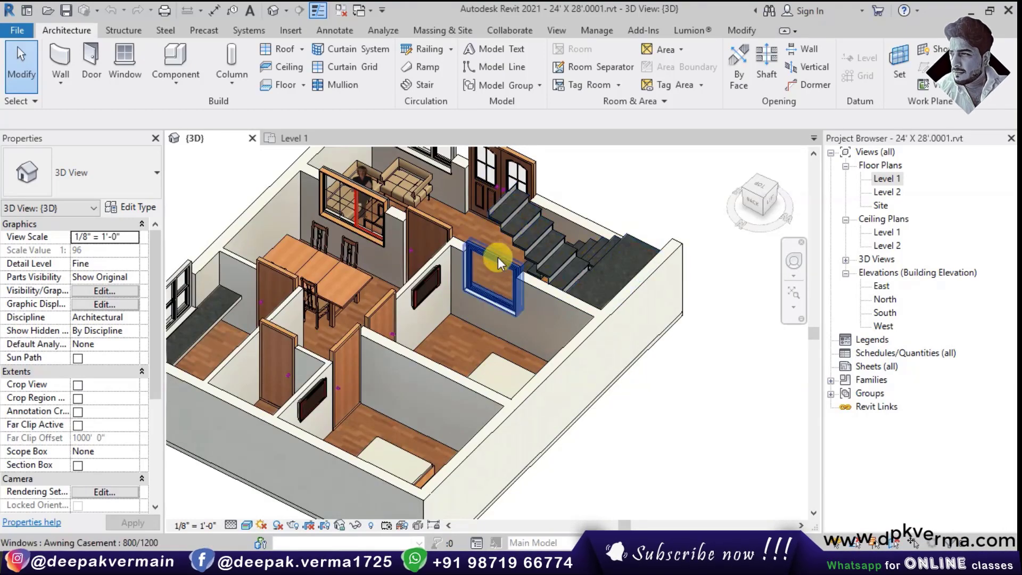
middle_click_drag(459, 287, 419, 364, "shift")
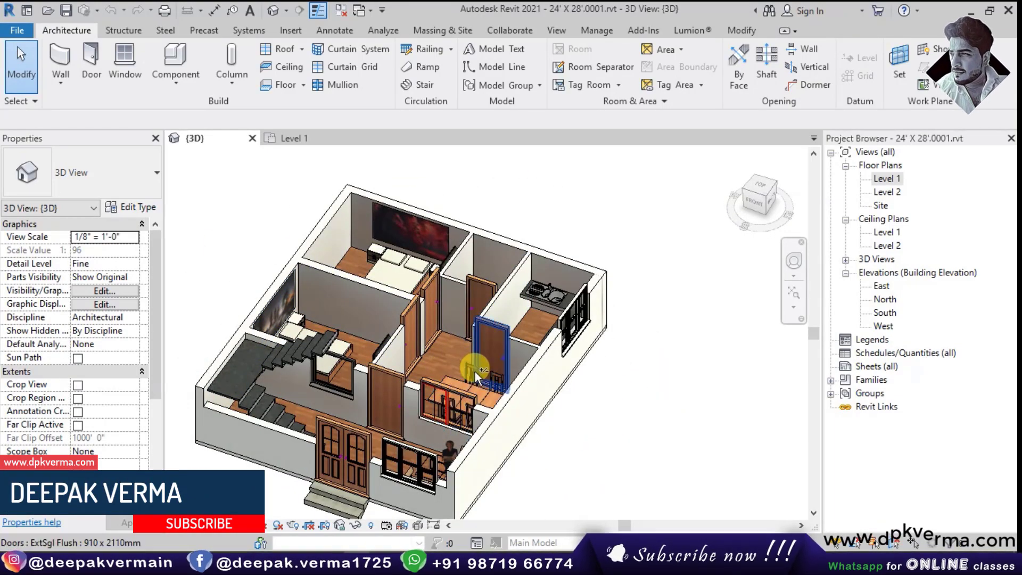
mouse_move(482, 405)
middle_mouse_down("shift")
mouse_move(605, 391)
mouse_move(522, 424)
middle_mouse_up("shift")
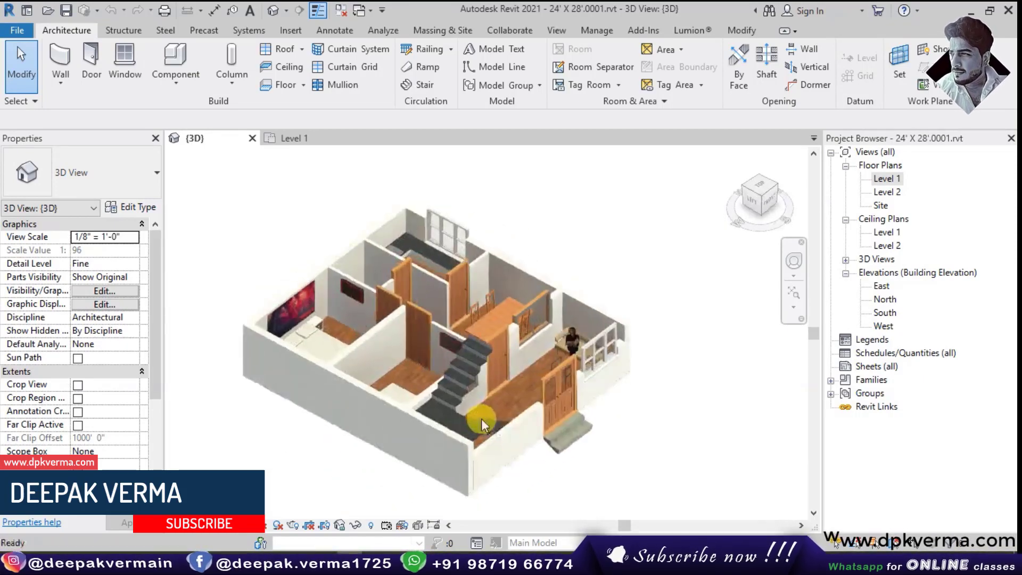
scroll(523, 424, "up", 4)
Set the exterior wall chain's Top Offset to 4 to raise it
key("Tab")
left_click(516, 410)
scroll(530, 422, "down", 3)
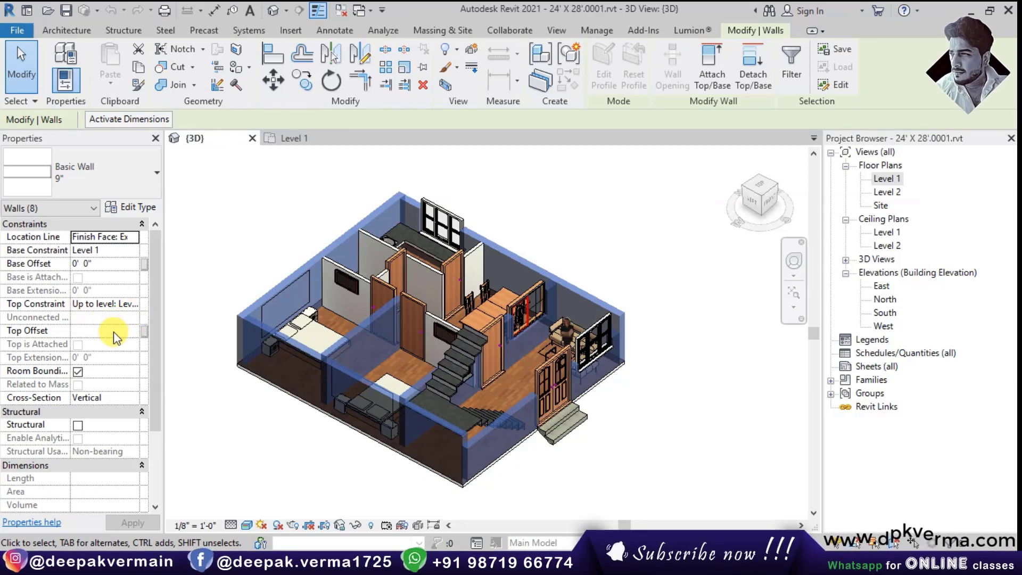
type("4")
left_click(628, 406)
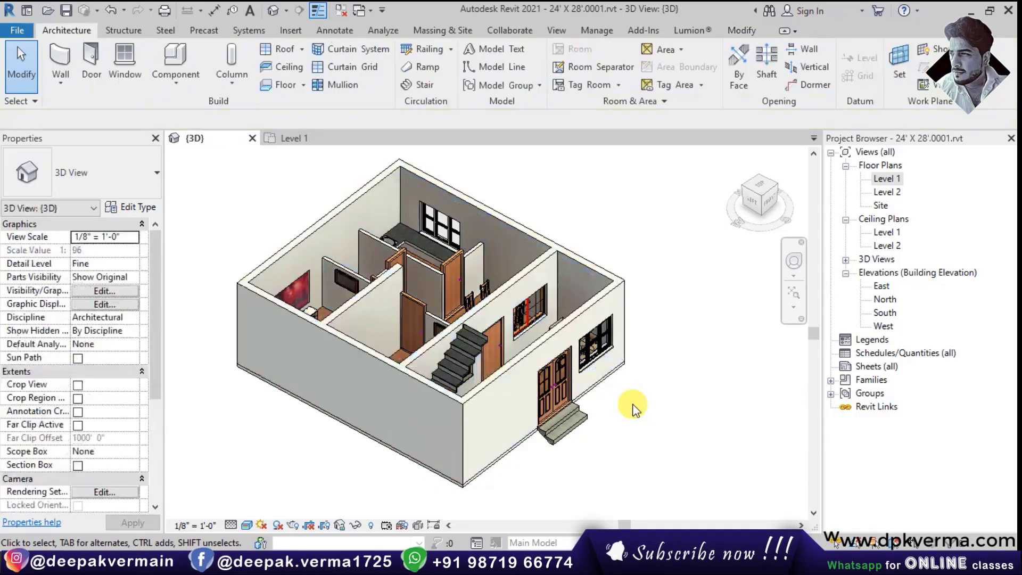
Reset the interior walls' Top Offset from -4' to 0' 0" and check the full-height walls
key("Tab")
left_click(389, 246)
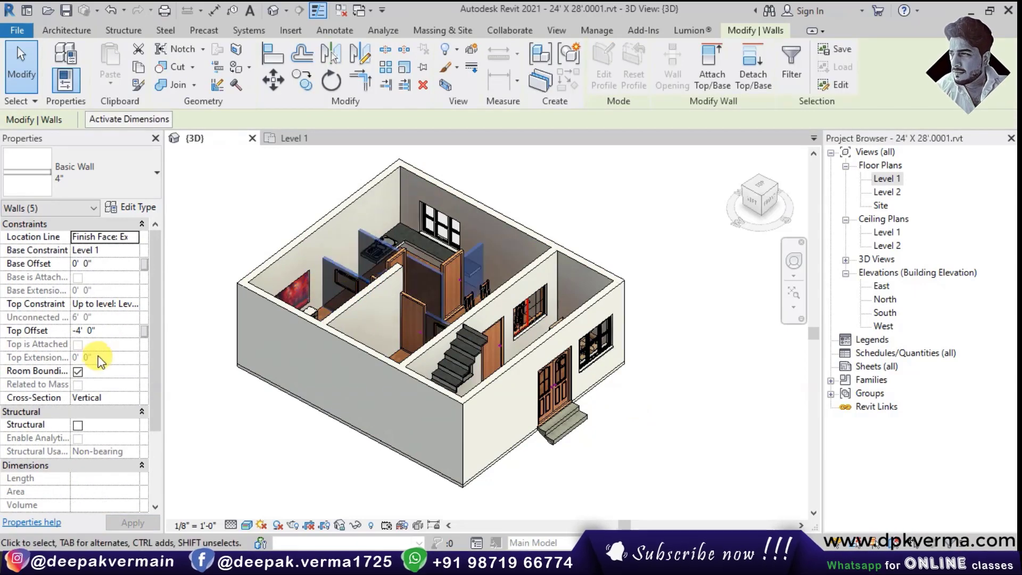
left_click(120, 331)
type("0")
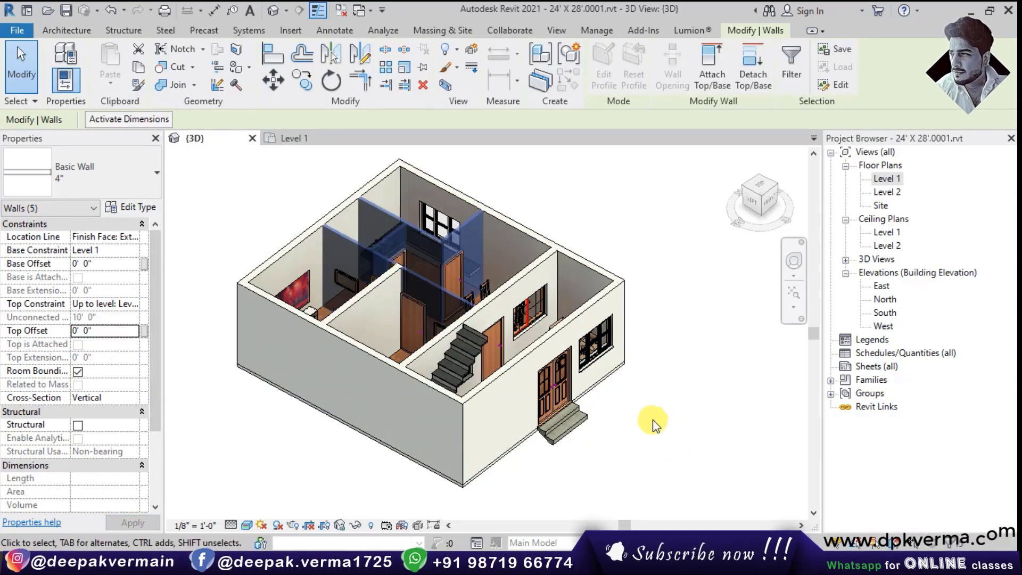
left_click(651, 420)
mouse_move(504, 318)
middle_mouse_down("shift")
mouse_move(551, 362)
mouse_move(500, 348)
mouse_move(449, 406)
middle_mouse_up("shift")
scroll(500, 348, "up", 3)
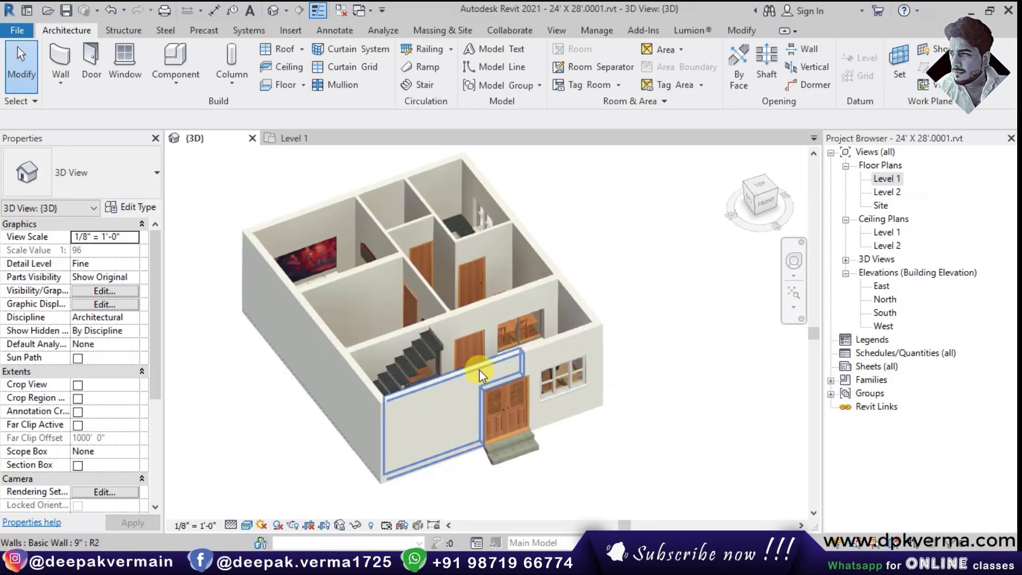
scroll(362, 492, "down", 2)
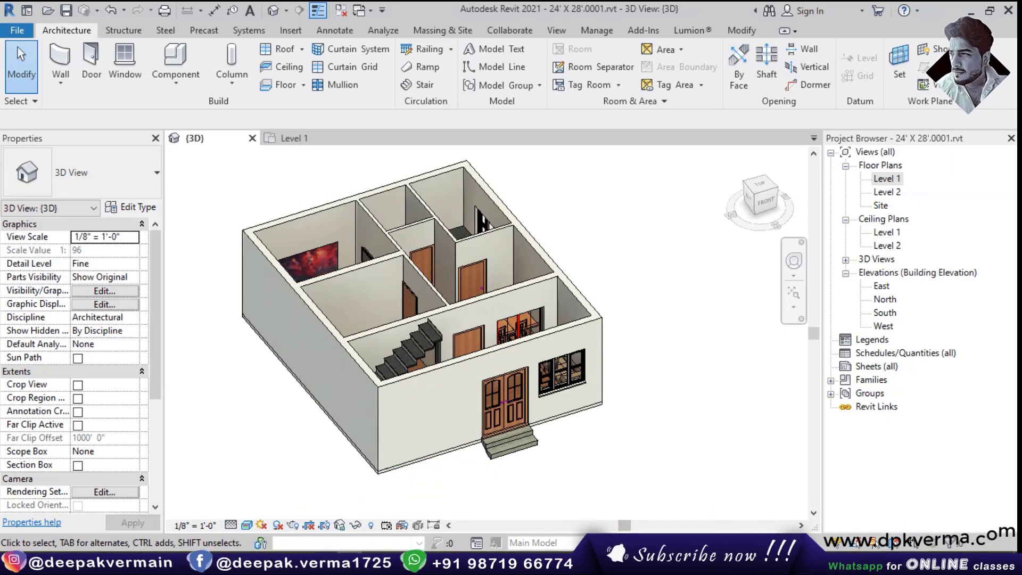